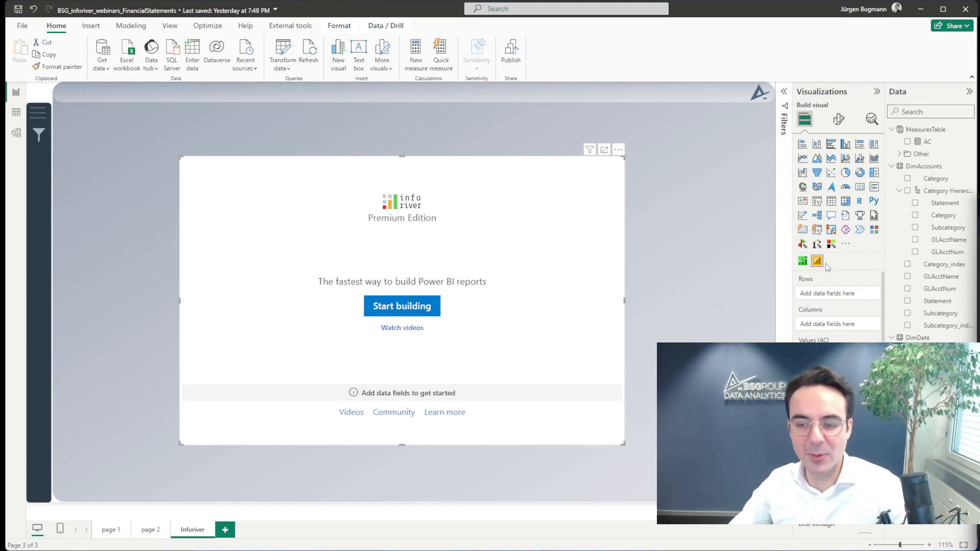
Step: Populate the visual with the AC measure and the Statement, Subcategory and GLAcctNum levels of the Category Hierarchy as rows
{"action": "left_click", "coordinate": [907, 143]}
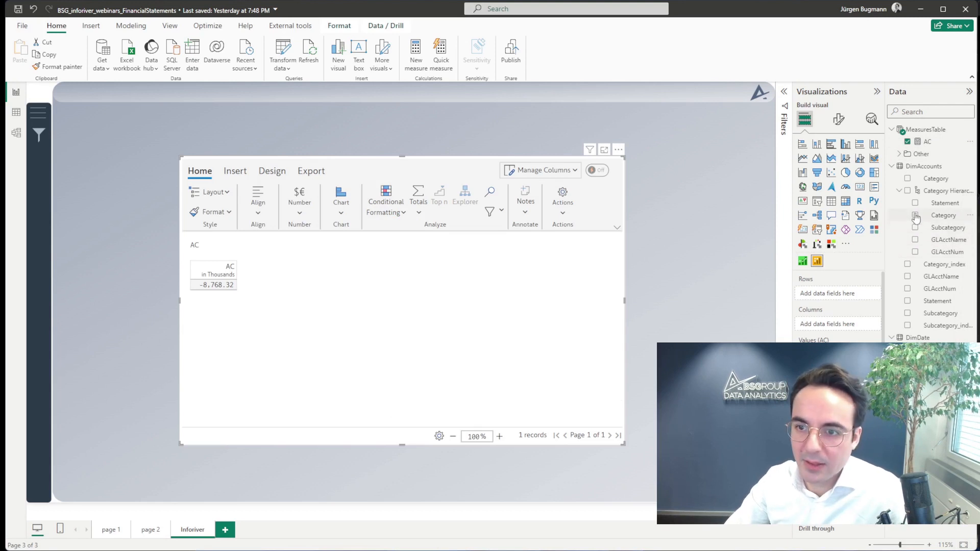
{"action": "left_click", "coordinate": [914, 203]}
{"action": "left_click", "coordinate": [915, 227]}
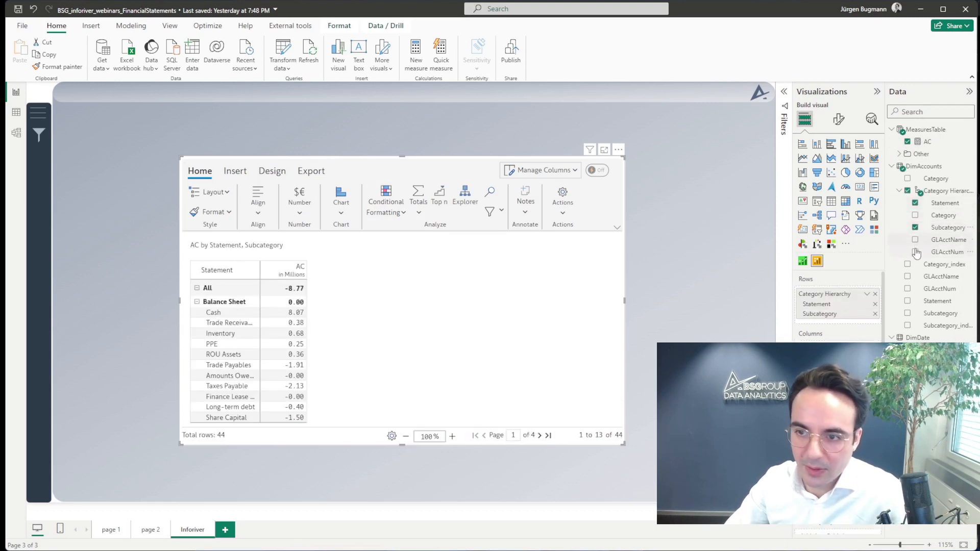
{"action": "left_click", "coordinate": [915, 252]}
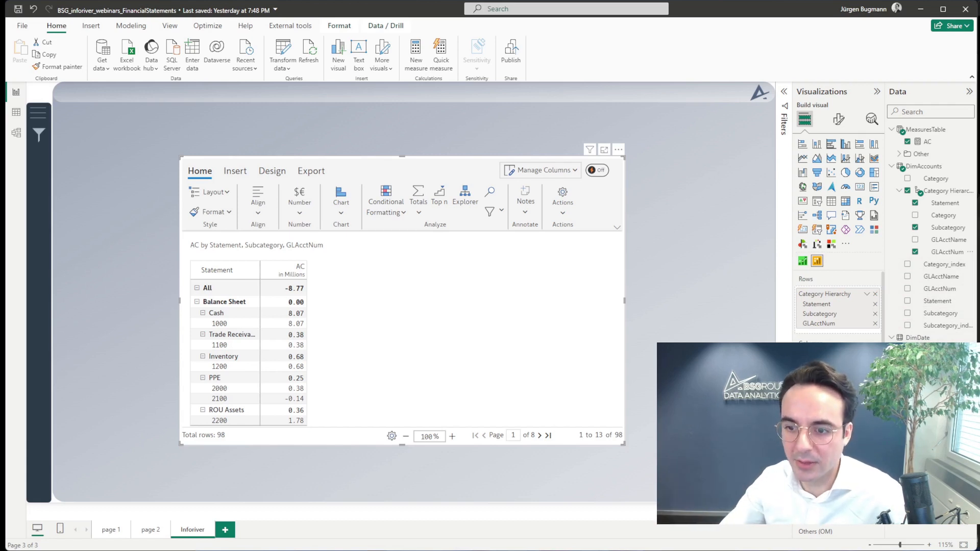
Step: Put the Date hierarchy from DimDate in the visual's columns, and enlarge the visual slightly downward and to the left
{"action": "left_click", "coordinate": [907, 350]}
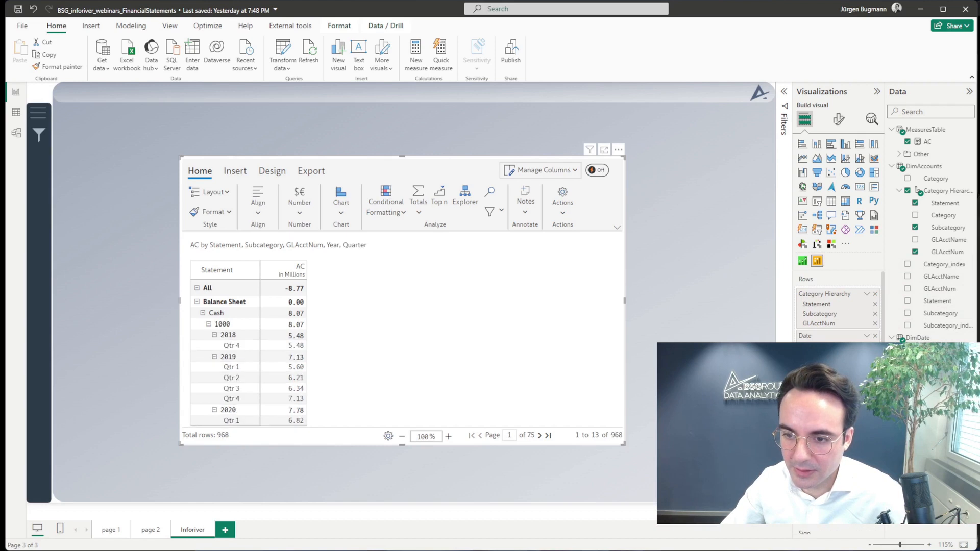
{"action": "left_click_drag", "start_coordinate": [837, 338], "coordinate": [837, 357]}
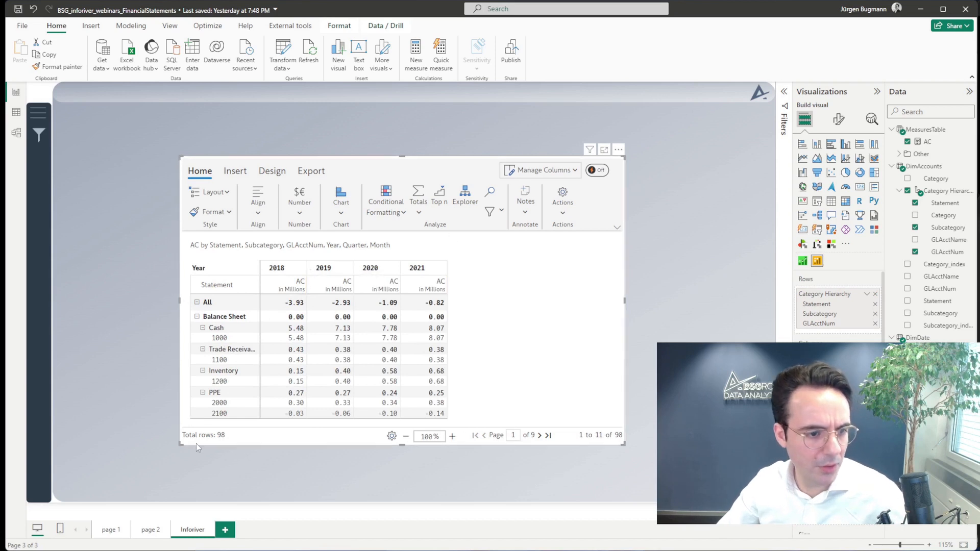
{"action": "left_click_drag", "start_coordinate": [179, 446], "coordinate": [160, 474]}
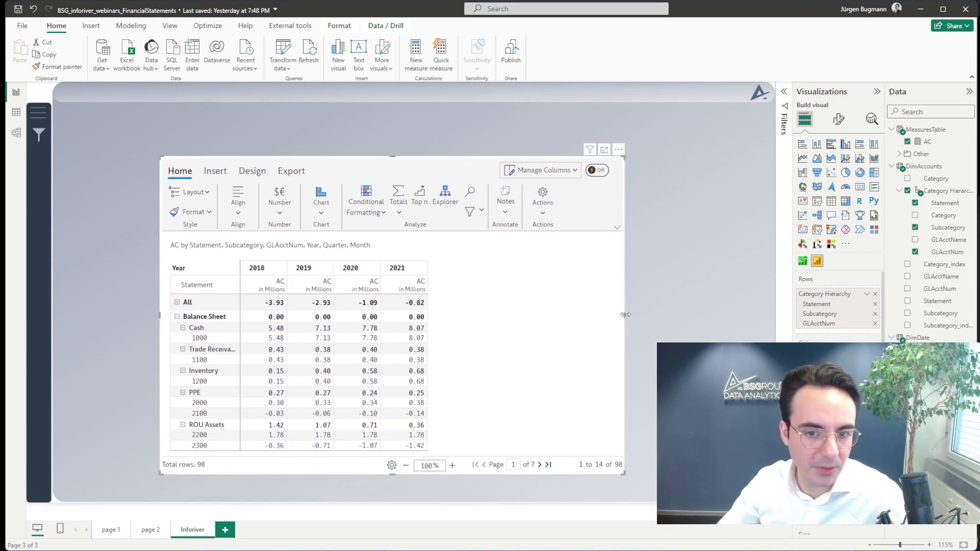
Step: Select the Cash 2019, account 1100 2020 and PPE 2019 cells together, dismissing the value-editing hint
{"action": "left_click", "coordinate": [318, 327]}
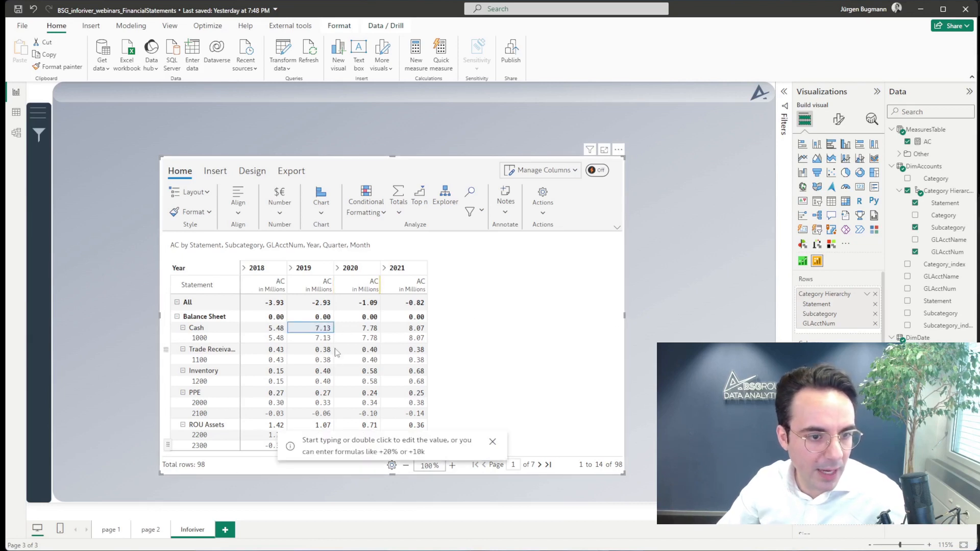
{"action": "left_click", "coordinate": [360, 362]}
{"action": "left_click", "coordinate": [492, 443]}
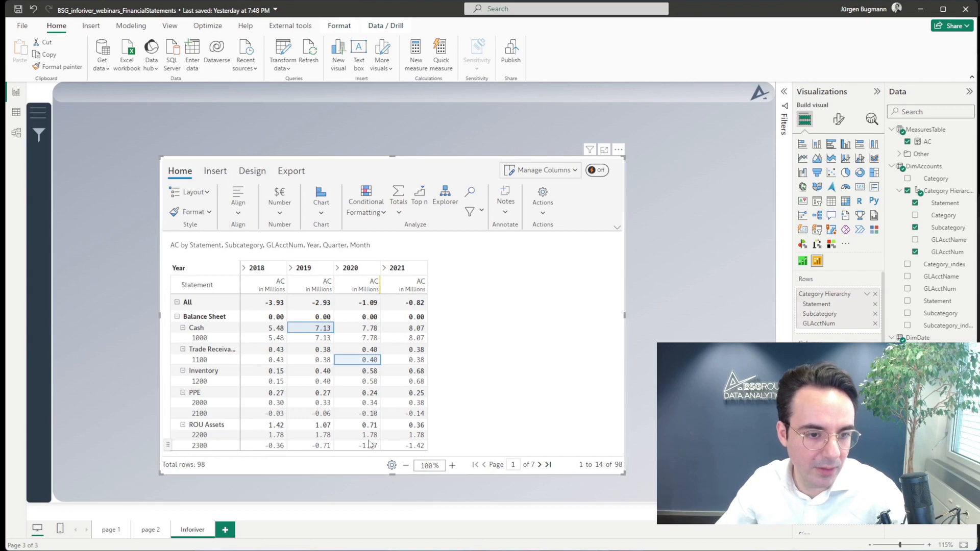
{"action": "left_click", "coordinate": [312, 394]}
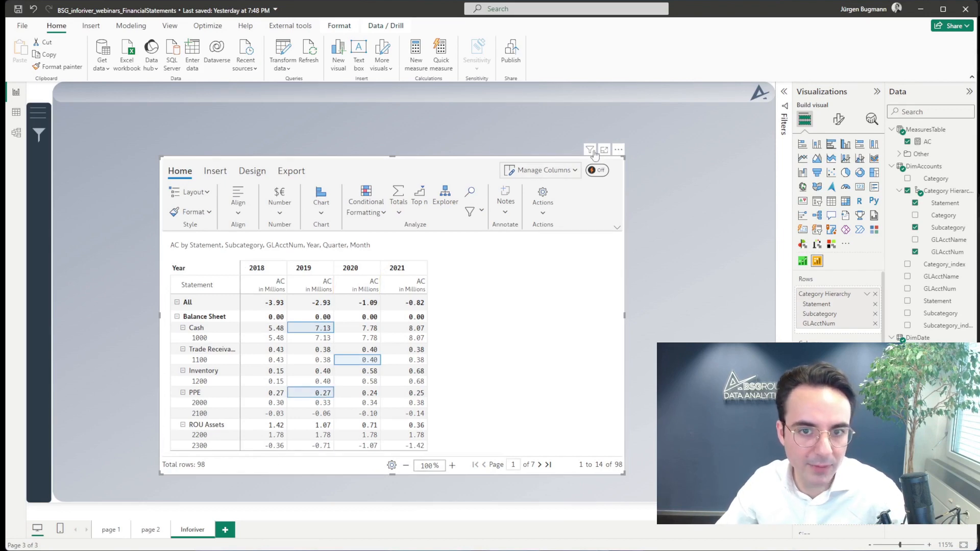
Step: Reposition the matrix visual at the left side of the report page, checking it in focus mode along the way
{"action": "left_click_drag", "start_coordinate": [595, 151], "coordinate": [498, 268]}
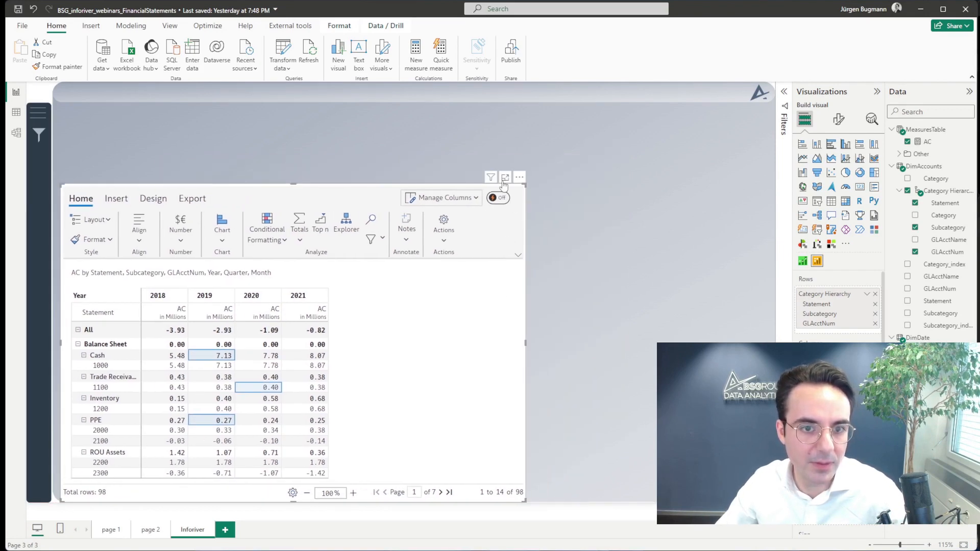
{"action": "left_click", "coordinate": [503, 179]}
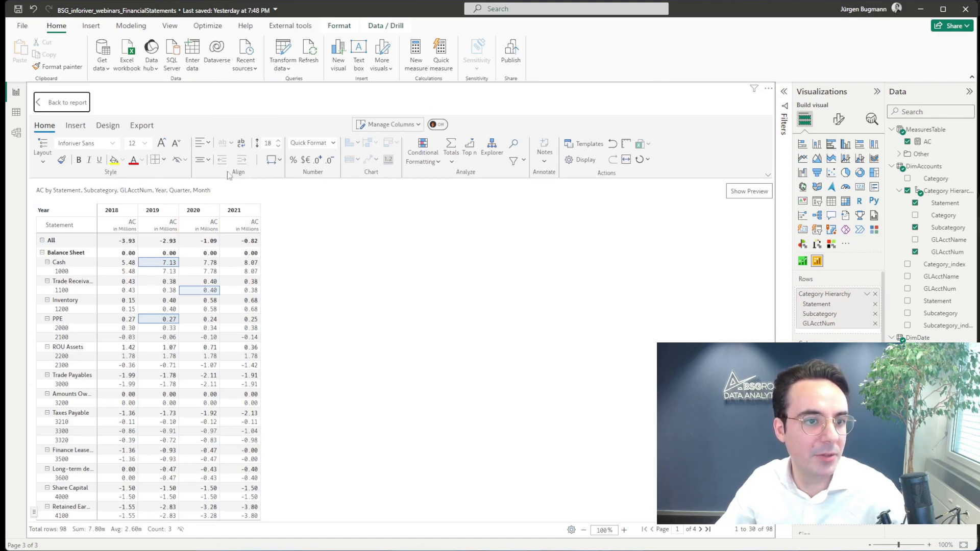
{"action": "left_click", "coordinate": [323, 259]}
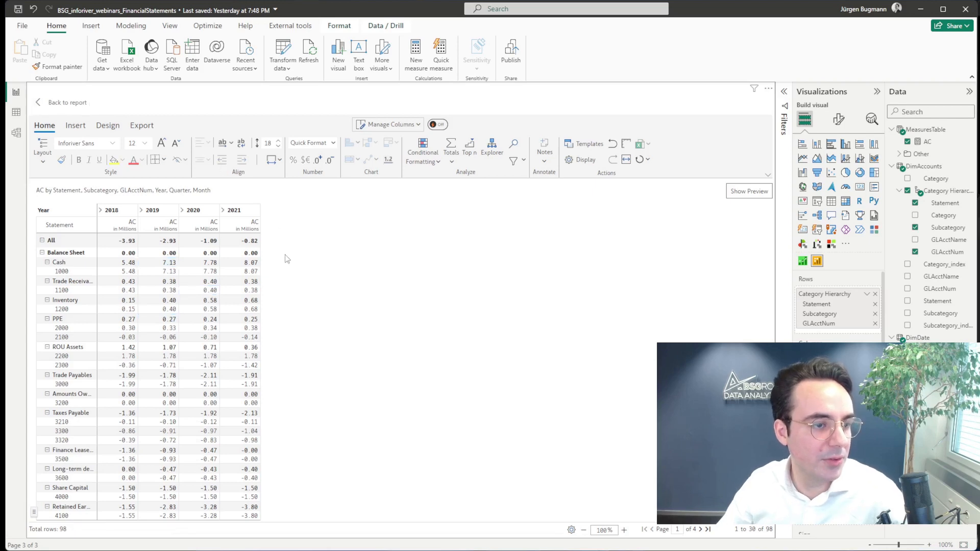
{"action": "left_click", "coordinate": [167, 282]}
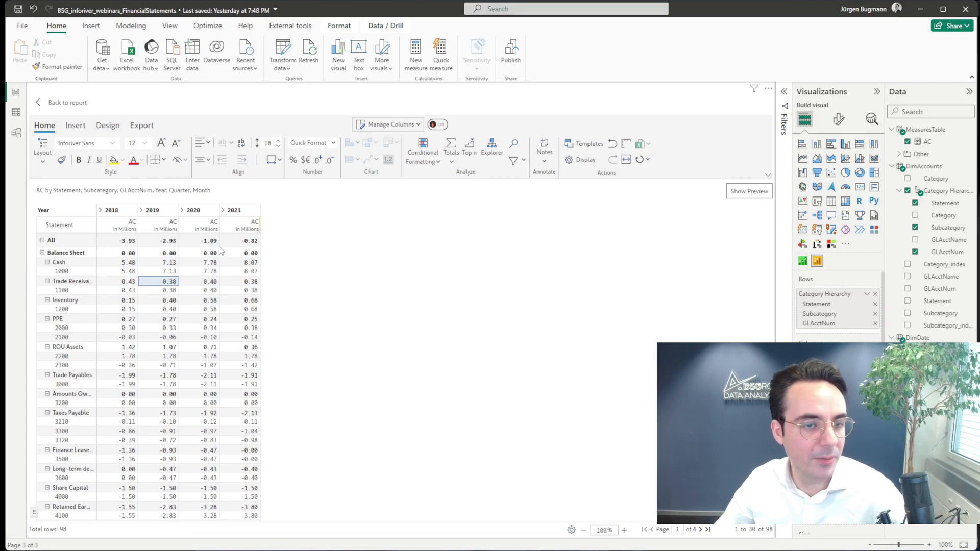
{"action": "left_click", "coordinate": [362, 248]}
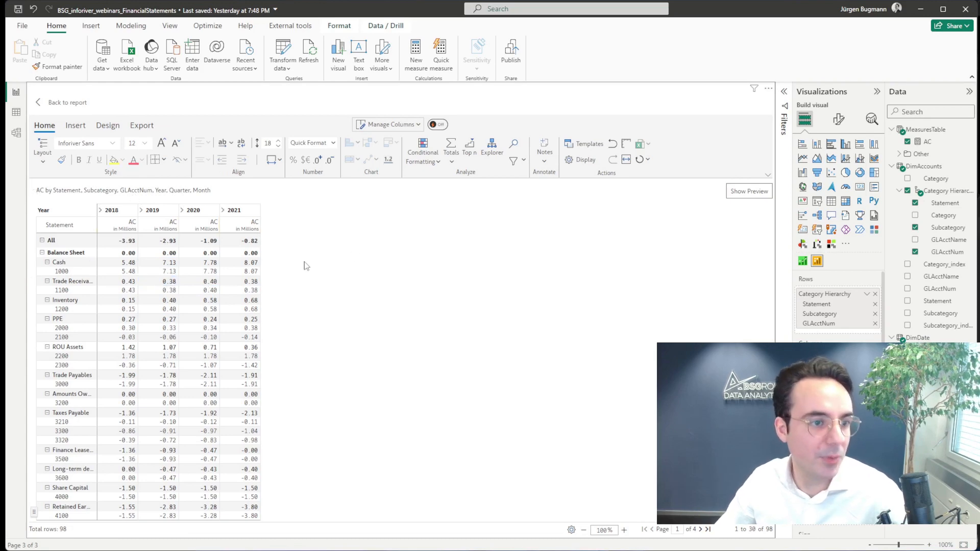
{"action": "left_click", "coordinate": [66, 101]}
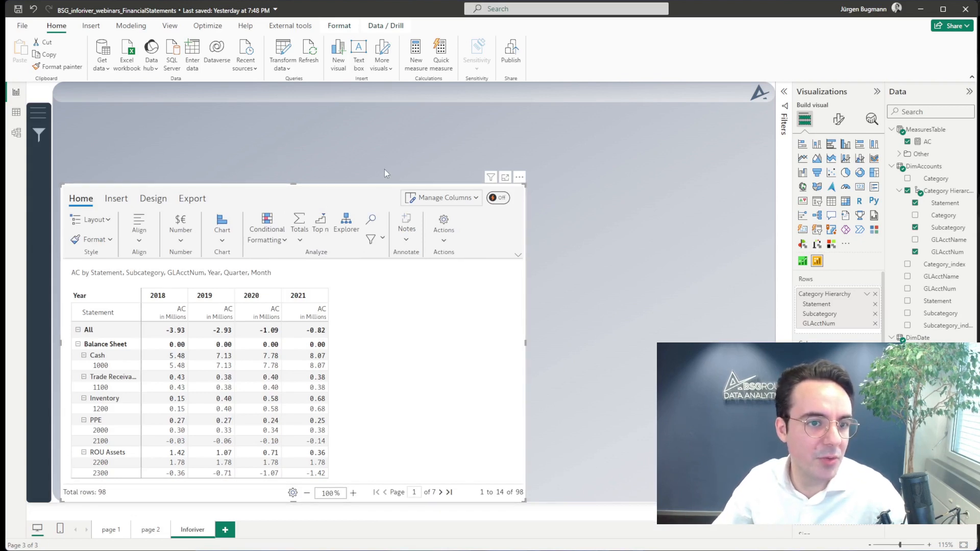
{"action": "left_click_drag", "start_coordinate": [326, 185], "coordinate": [329, 149]}
Step: Add a slicer on the Statement field beside the matrix and shrink it to a compact box
{"action": "left_click", "coordinate": [656, 221]}
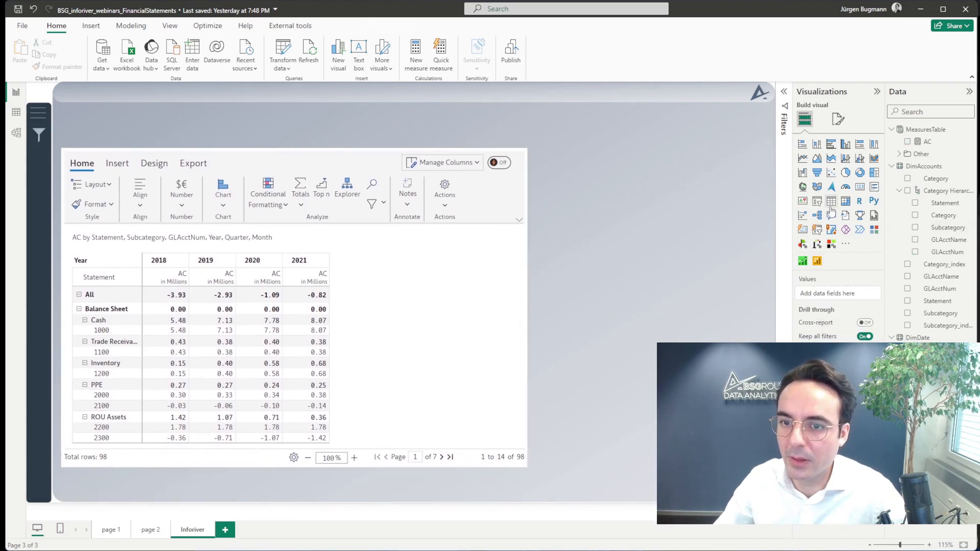
{"action": "left_click", "coordinate": [816, 203]}
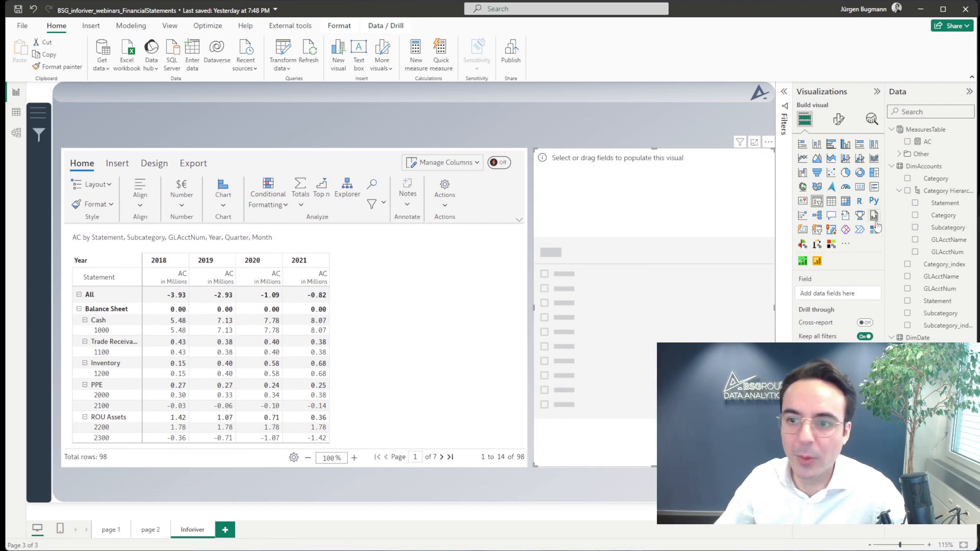
{"action": "left_click", "coordinate": [916, 204]}
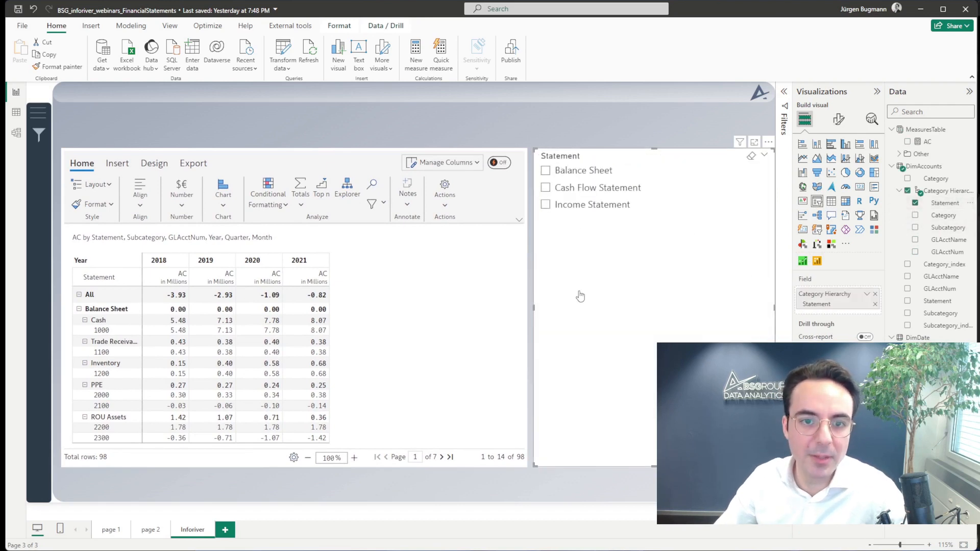
{"action": "left_click_drag", "start_coordinate": [538, 309], "coordinate": [600, 309]}
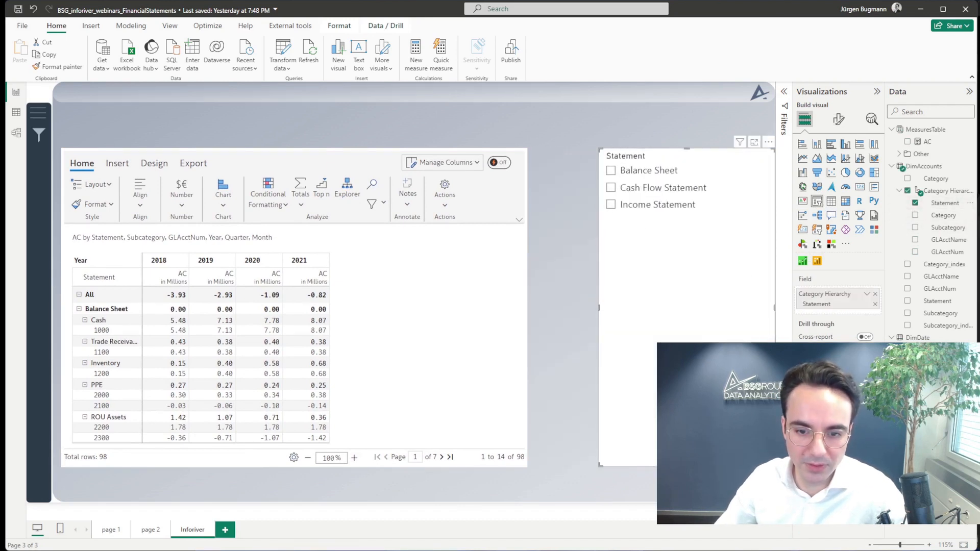
{"action": "left_click_drag", "start_coordinate": [661, 467], "coordinate": [661, 244]}
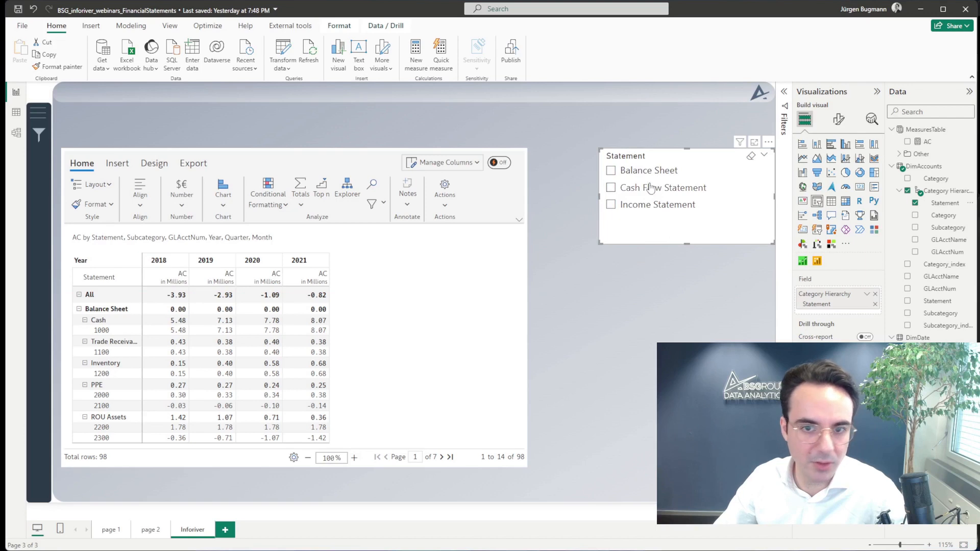
Step: Test the slicer by filtering the matrix to Balance Sheet, Cash Flow Statement and Income Statement in turn
{"action": "left_click", "coordinate": [610, 171]}
{"action": "left_click", "coordinate": [612, 188]}
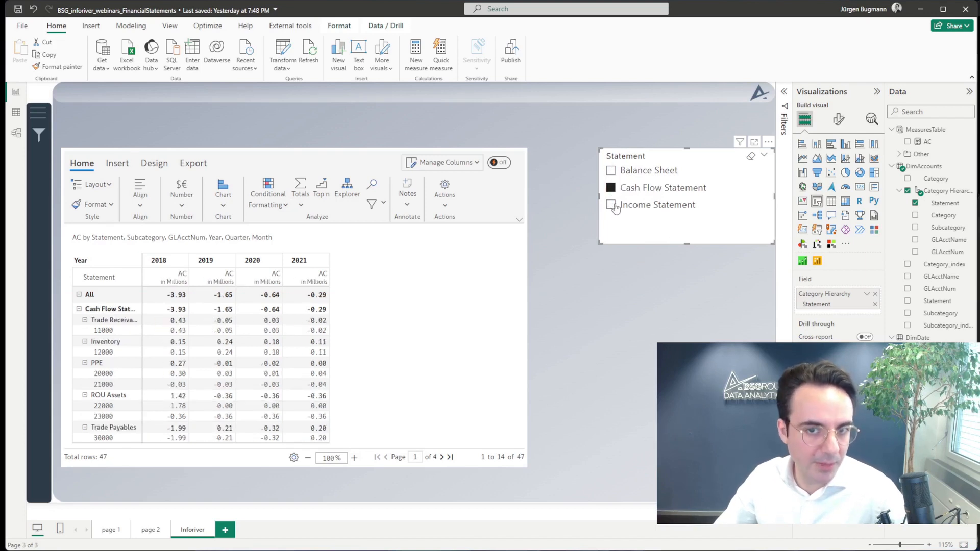
{"action": "left_click", "coordinate": [612, 205]}
{"action": "left_click", "coordinate": [611, 189]}
{"action": "left_click", "coordinate": [611, 171]}
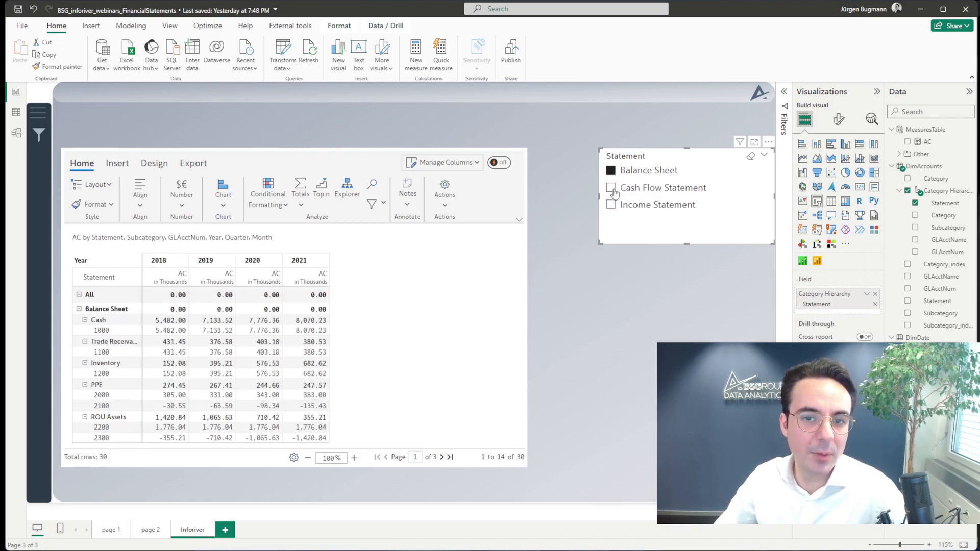
{"action": "left_click", "coordinate": [612, 188]}
{"action": "left_click", "coordinate": [612, 205]}
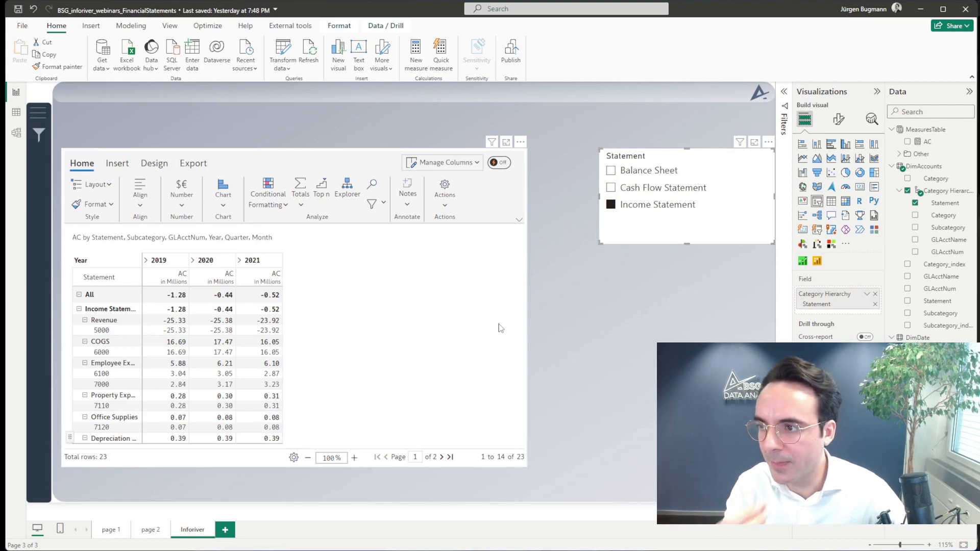
Step: Filter the matrix to Balance Sheet with the Statement slicer and show the matrix in focus mode
{"action": "left_click", "coordinate": [408, 287]}
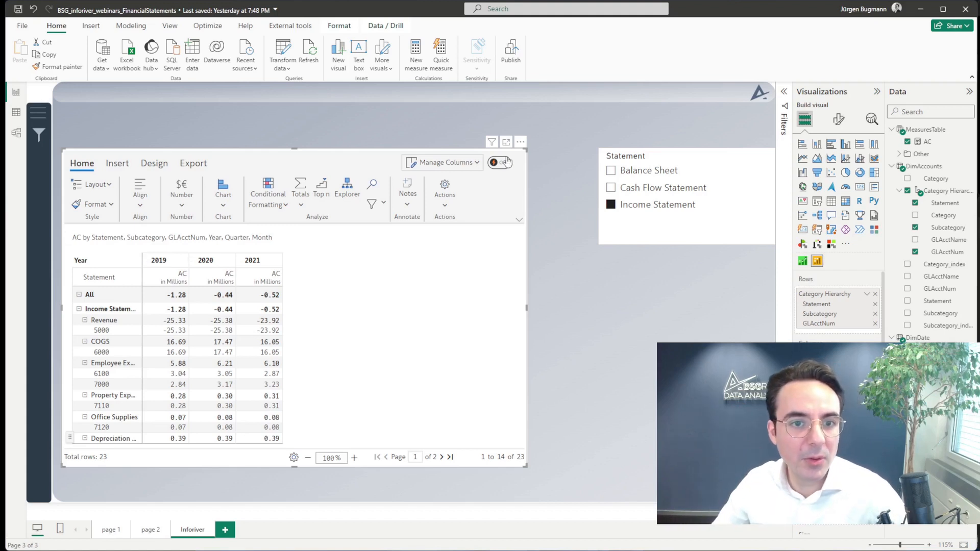
{"action": "left_click", "coordinate": [611, 170]}
{"action": "left_click", "coordinate": [472, 281]}
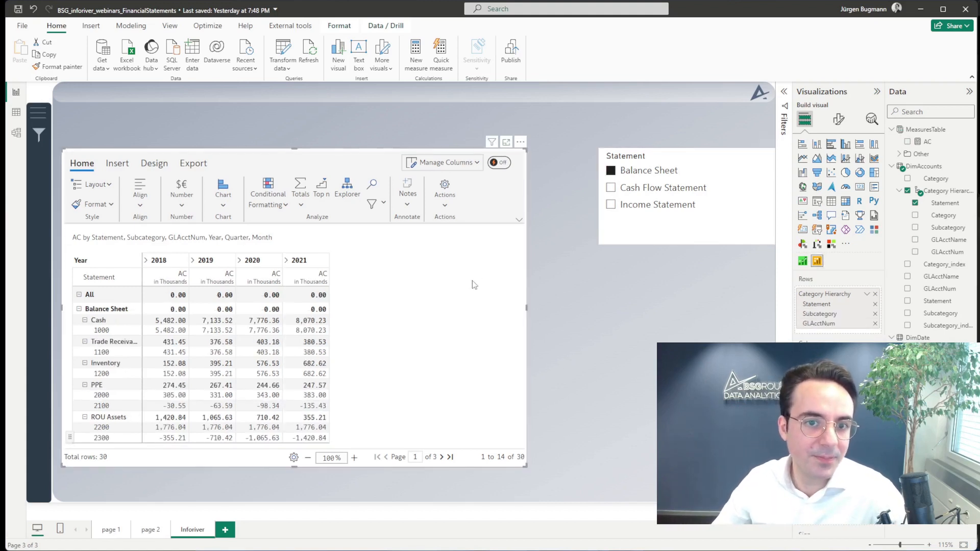
{"action": "left_click", "coordinate": [506, 142]}
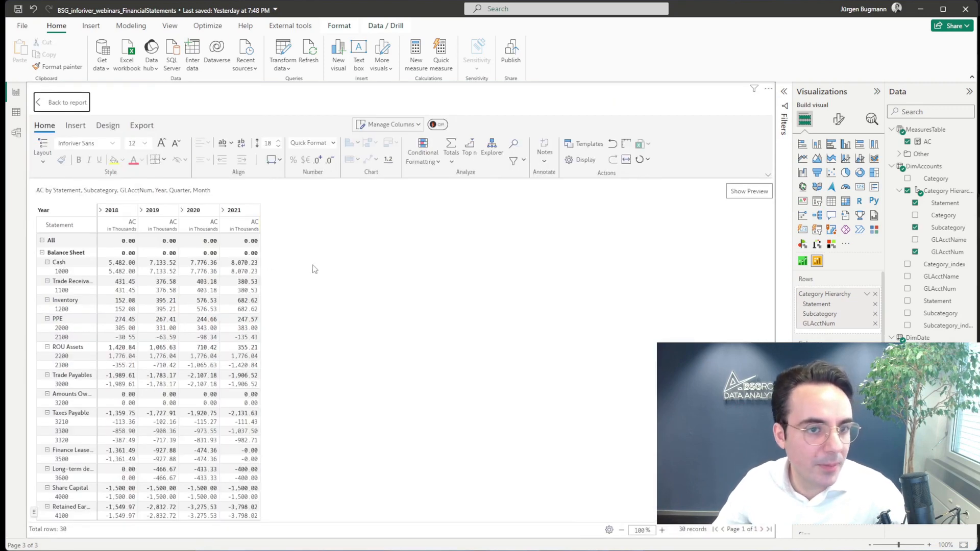
Step: Disable the grand total on the All row, and set the Balance Sheet subtotal below its detail rows
{"action": "right_click", "coordinate": [58, 241]}
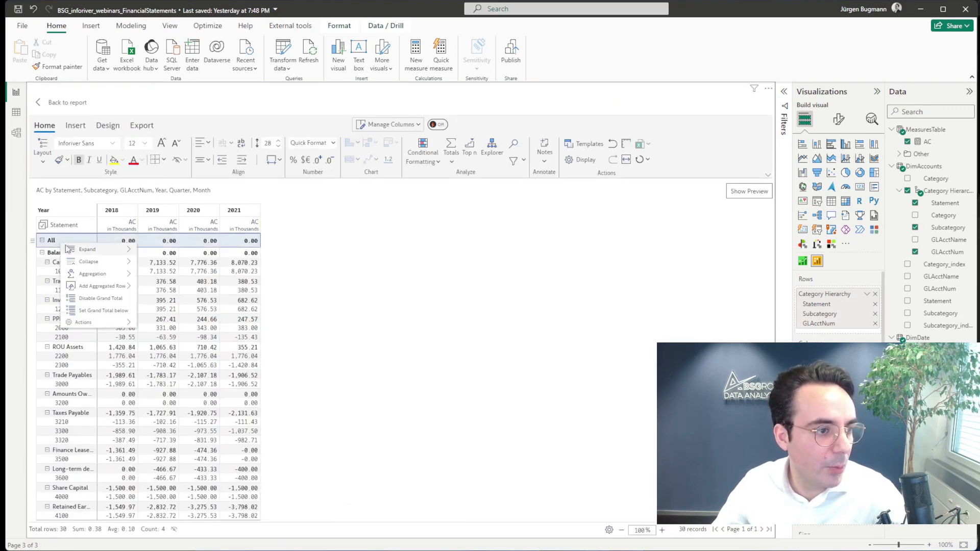
{"action": "left_click", "coordinate": [102, 298]}
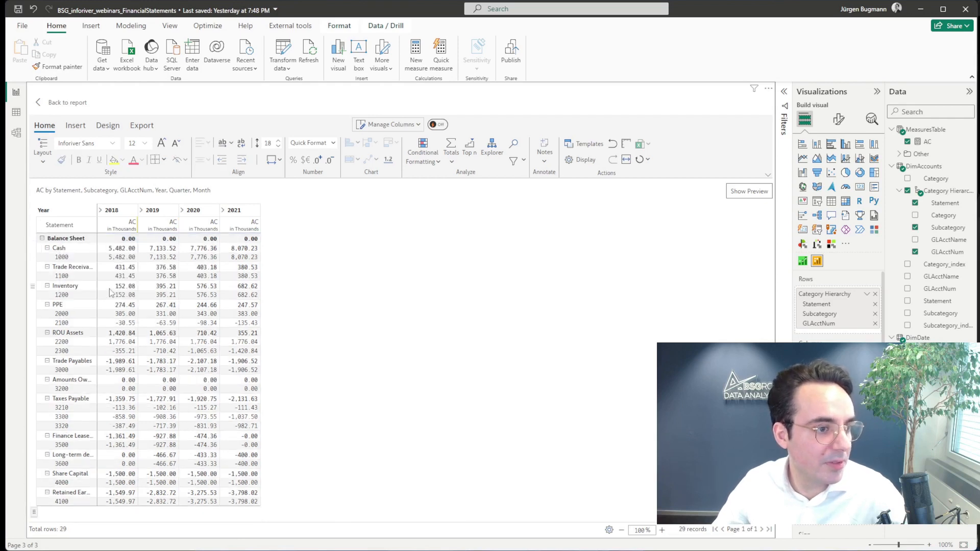
{"action": "right_click", "coordinate": [70, 243]}
{"action": "mouse_move", "coordinate": [102, 306]}
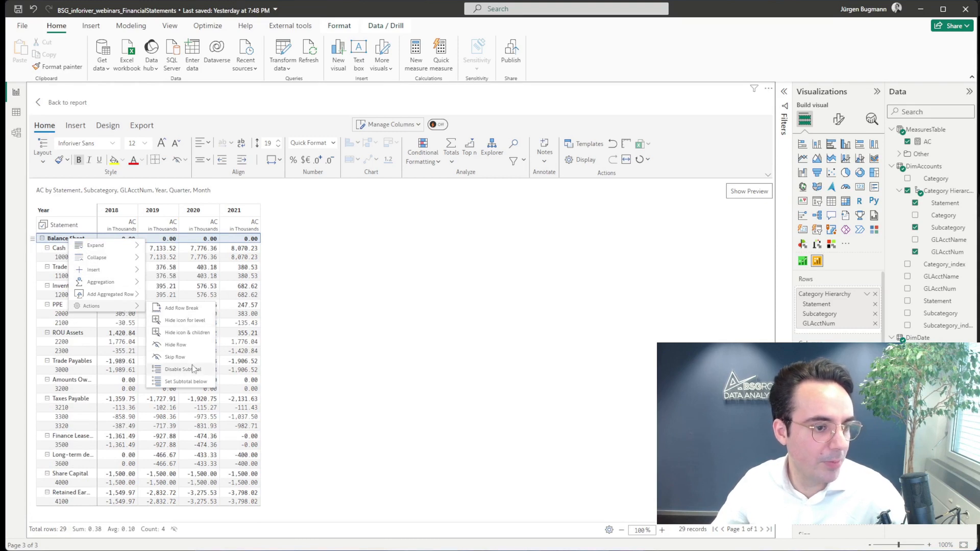
{"action": "left_click", "coordinate": [199, 383]}
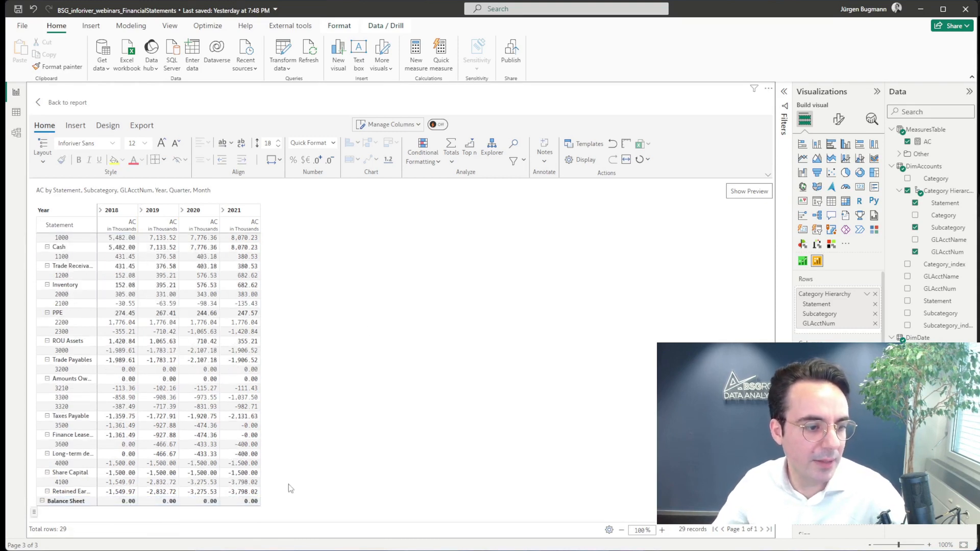
Step: Collapse the Balance Sheet group and expand it again, leaving no cell selected
{"action": "left_click", "coordinate": [127, 502]}
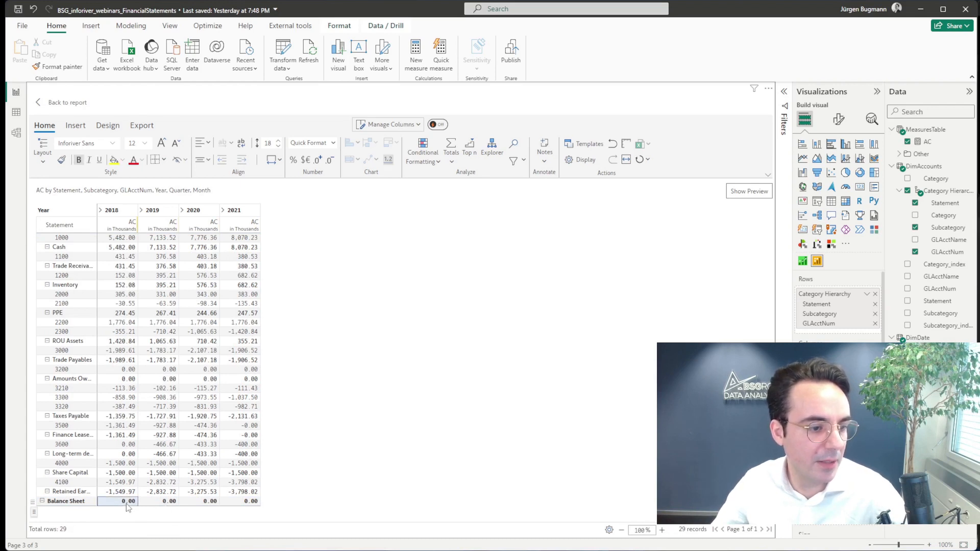
{"action": "left_click", "coordinate": [42, 501]}
{"action": "left_click", "coordinate": [42, 238]}
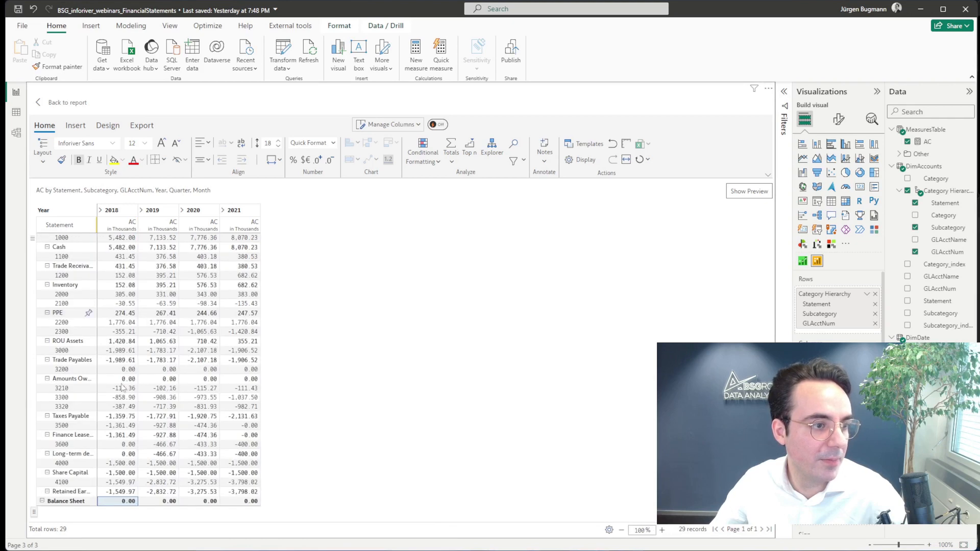
{"action": "left_click", "coordinate": [378, 271]}
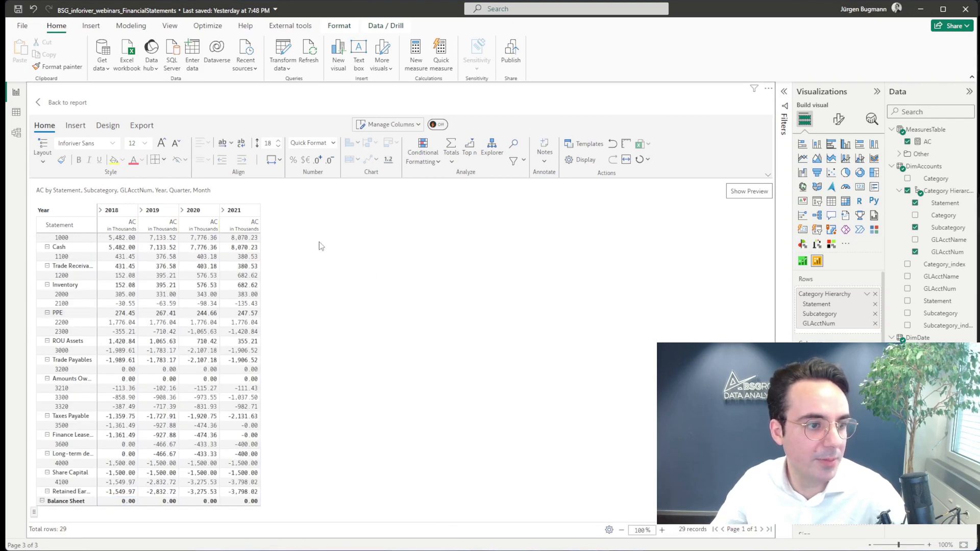
Step: Collapse the matrix rows at the Subcategory level to hide the GL account rows
{"action": "left_click", "coordinate": [61, 256]}
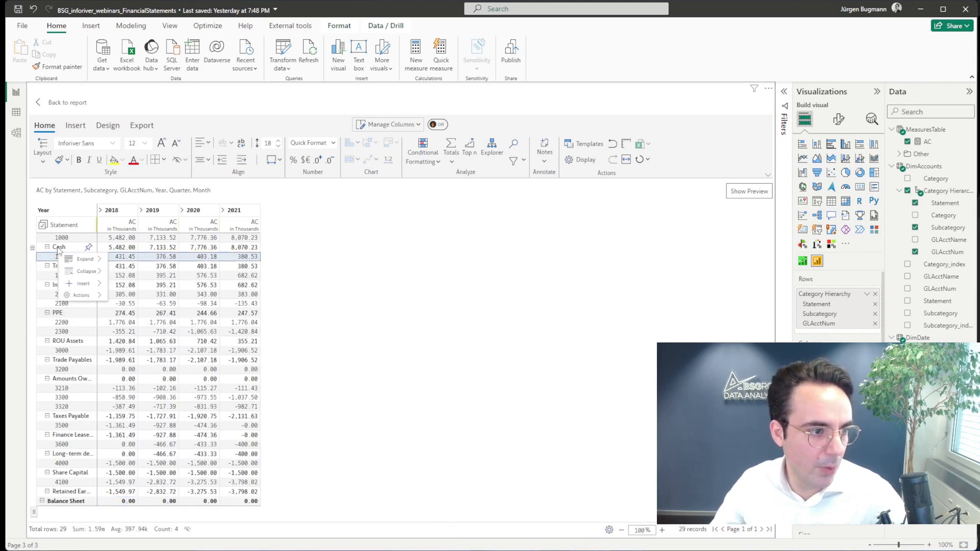
{"action": "mouse_move", "coordinate": [87, 277]}
{"action": "left_click", "coordinate": [138, 285]}
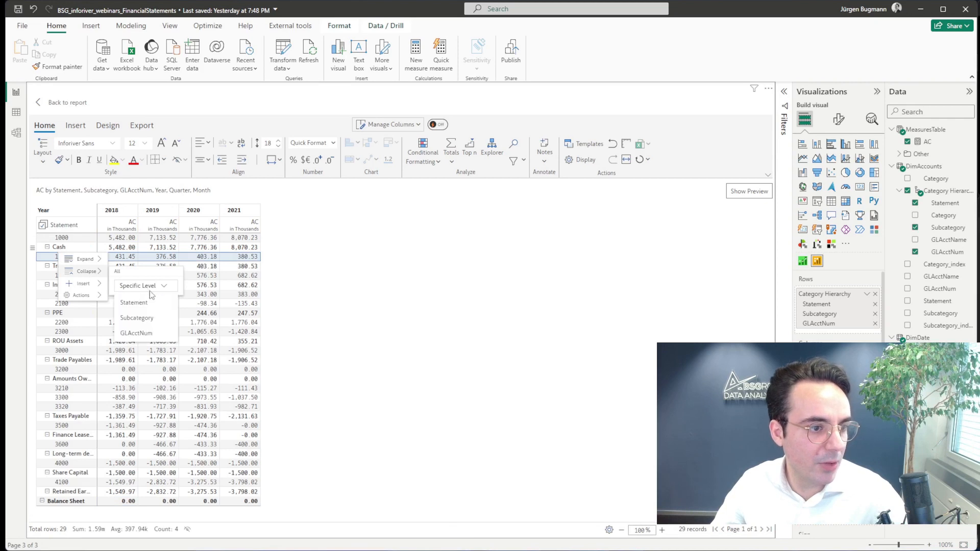
{"action": "left_click", "coordinate": [159, 316]}
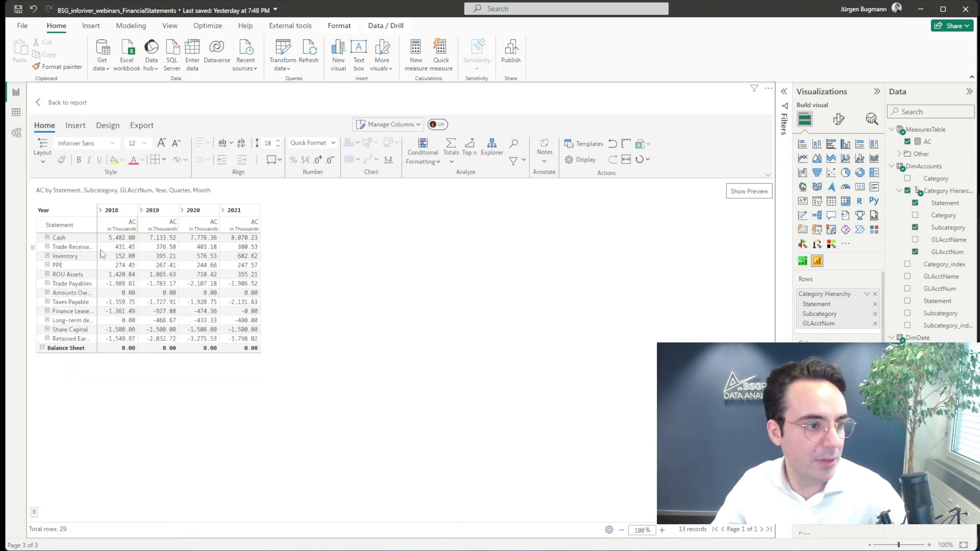
Step: Group the Cash, Trade Receivables and Inventory rows under the label "Current Assets"
{"action": "left_click", "coordinate": [61, 240]}
{"action": "left_click", "coordinate": [71, 256], "text": "shift"}
{"action": "scroll", "coordinate": [131, 349], "scroll_direction": "up", "scroll_amount": 8}
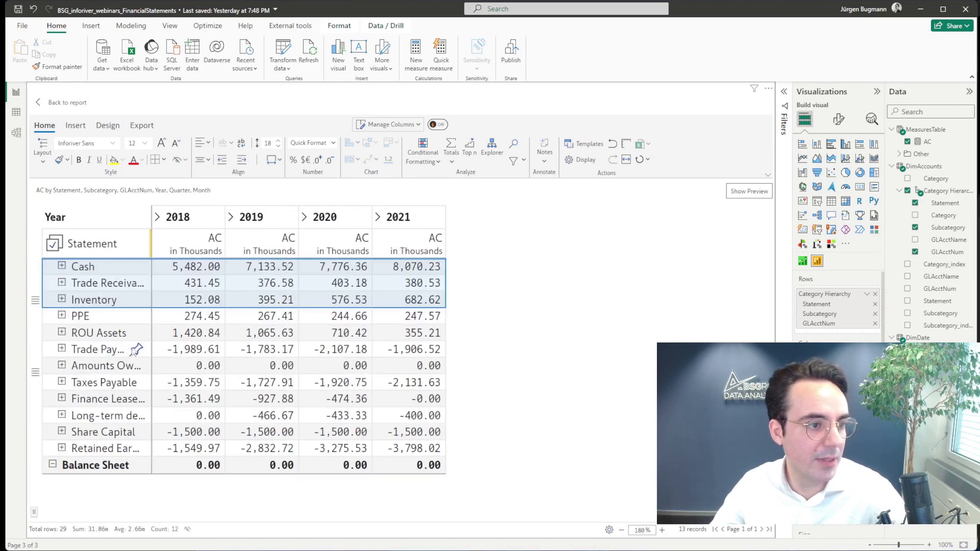
{"action": "scroll", "coordinate": [136, 349], "scroll_direction": "up", "scroll_amount": 2}
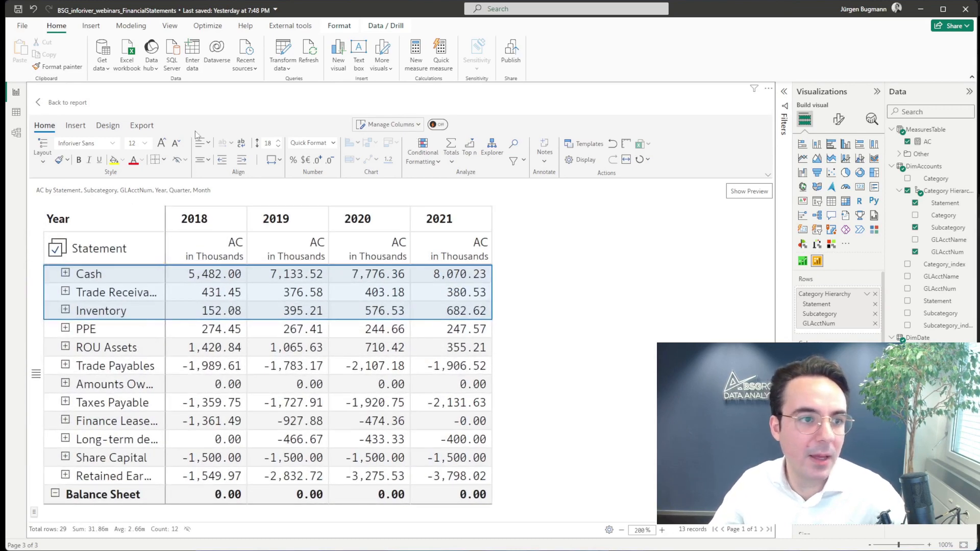
{"action": "left_click", "coordinate": [77, 125]}
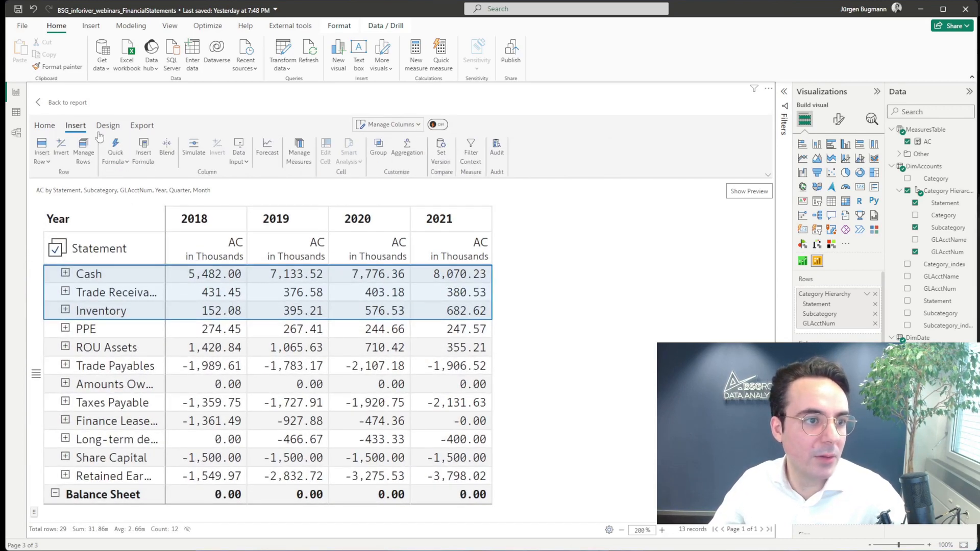
{"action": "left_click", "coordinate": [377, 147]}
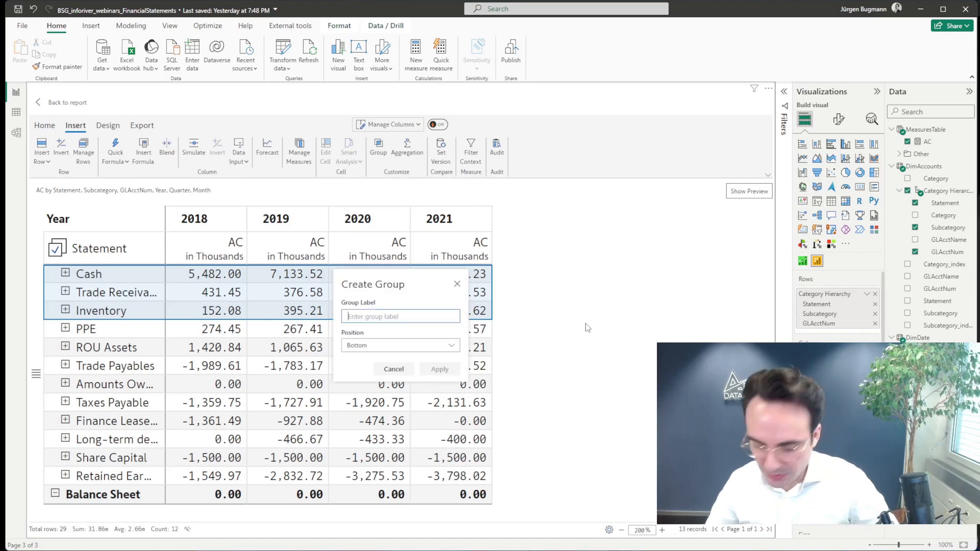
{"action": "type", "text": "Current Asset"}
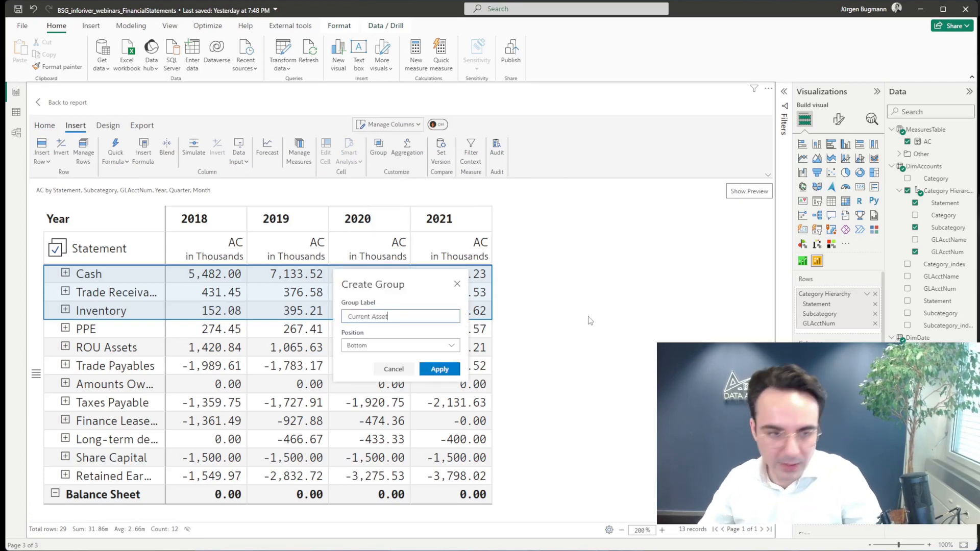
{"action": "type", "text": "s"}
{"action": "left_click", "coordinate": [439, 369]}
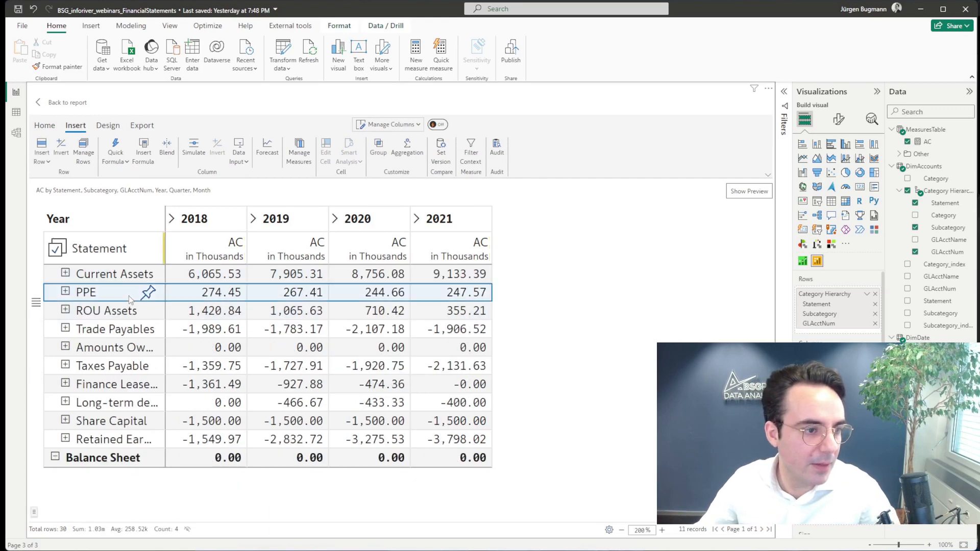
Step: Group the PPE and ROU Assets rows under the label "Non-Current Assets"
{"action": "left_click", "coordinate": [130, 310], "text": "shift"}
{"action": "left_click", "coordinate": [378, 148]}
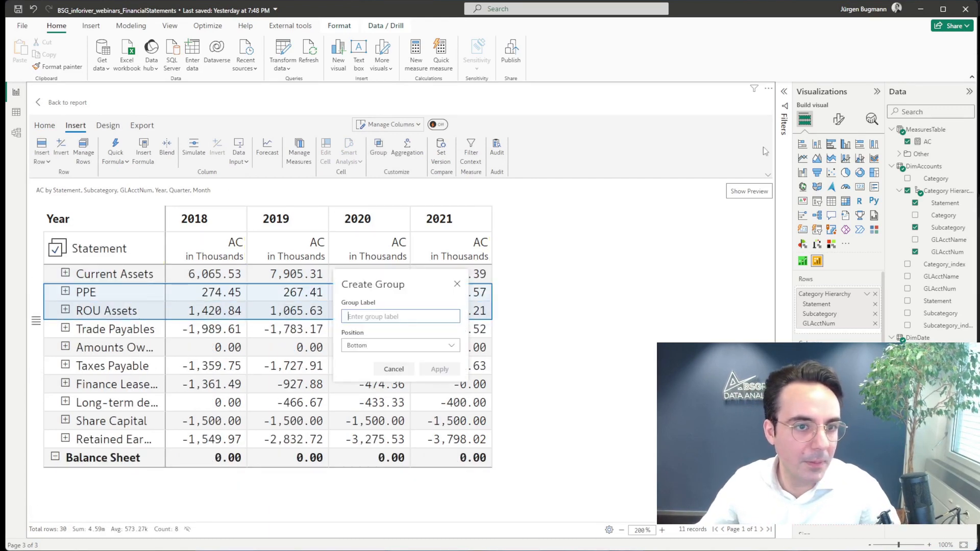
{"action": "type", "text": "Non-Curren"}
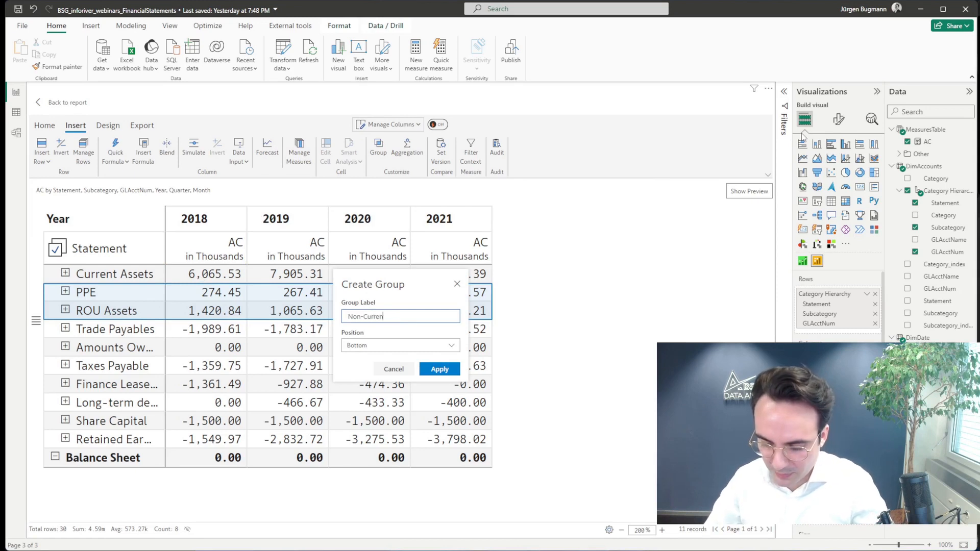
{"action": "type", "text": "t Assets"}
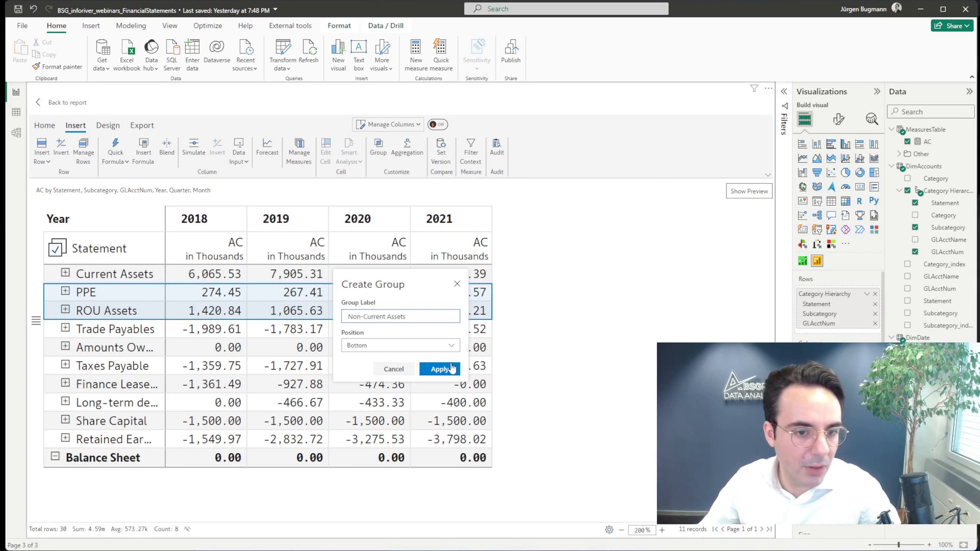
{"action": "left_click", "coordinate": [449, 368]}
Step: Combine the Current Assets and Non-Current Assets rows into a group labelled "Total Assets"
{"action": "left_click", "coordinate": [100, 276]}
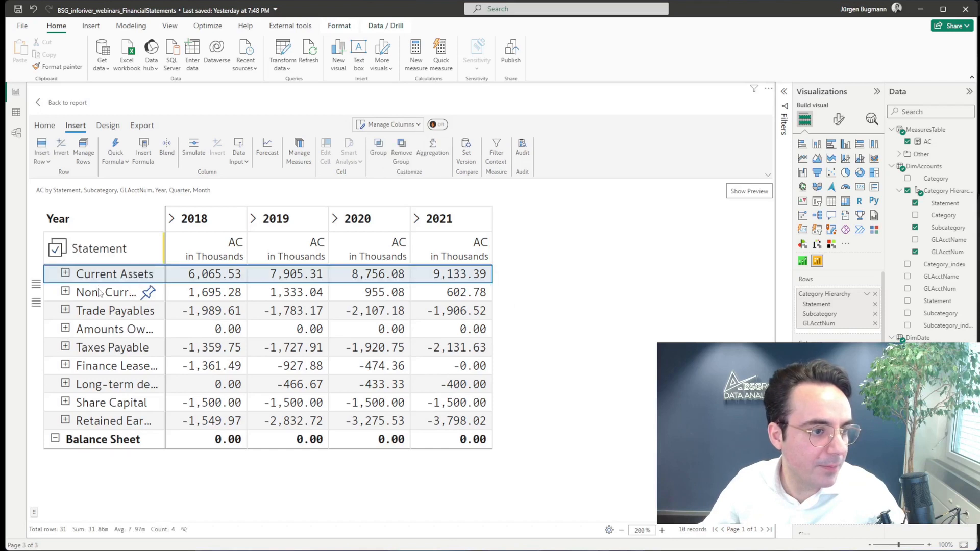
{"action": "left_click", "coordinate": [102, 294], "text": "ctrl"}
{"action": "left_click", "coordinate": [378, 148]}
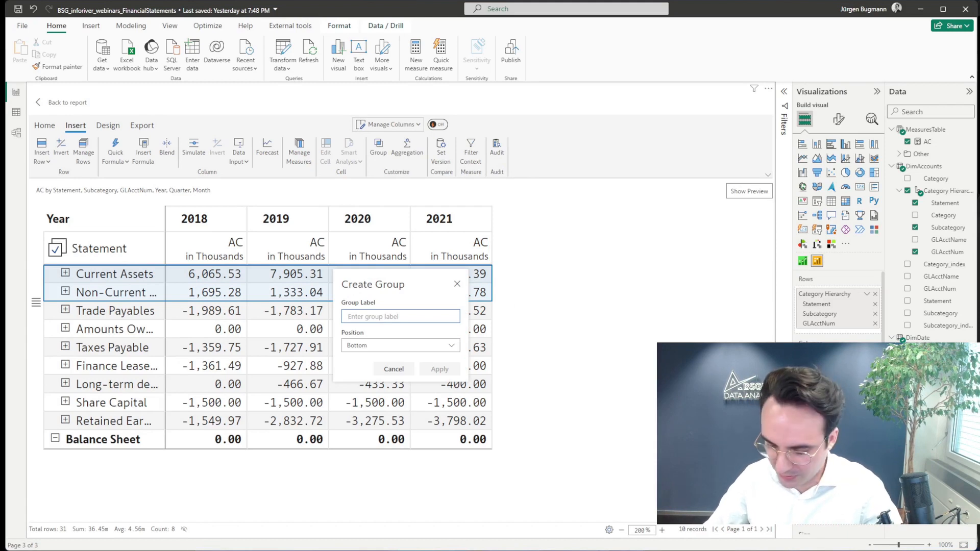
{"action": "type", "text": "Total Asset"}
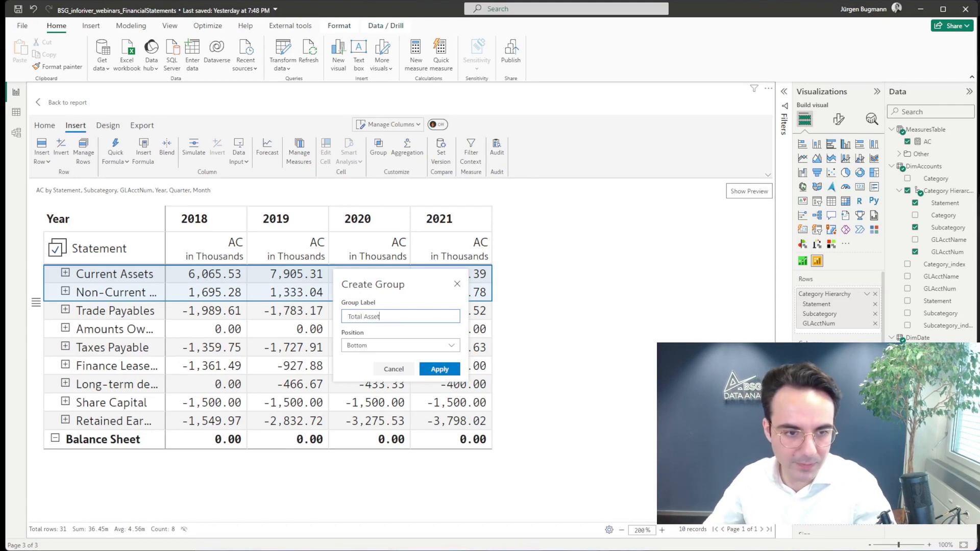
{"action": "type", "text": "s"}
{"action": "left_click", "coordinate": [439, 368]}
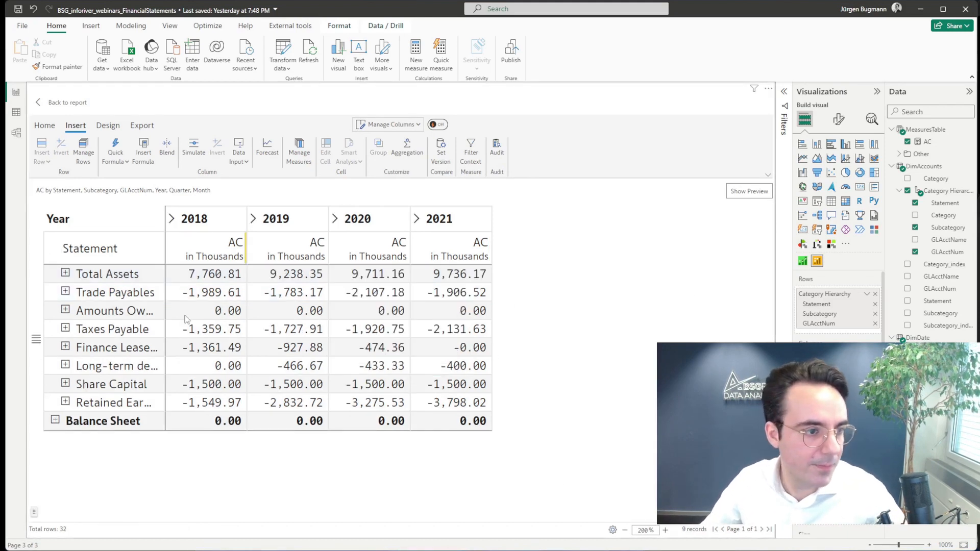
Step: Group all rows from Trade Payables through Retained Earnings under the label "Total L+E"
{"action": "left_click", "coordinate": [113, 276]}
{"action": "left_click", "coordinate": [110, 294]}
{"action": "left_click", "coordinate": [118, 403], "text": "shift"}
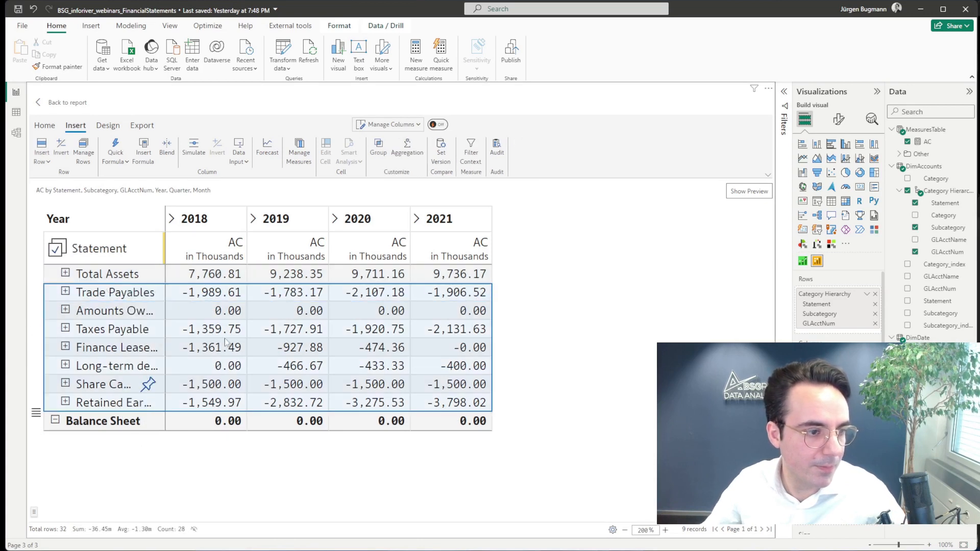
{"action": "left_click", "coordinate": [379, 148]}
{"action": "type", "text": "Total L"}
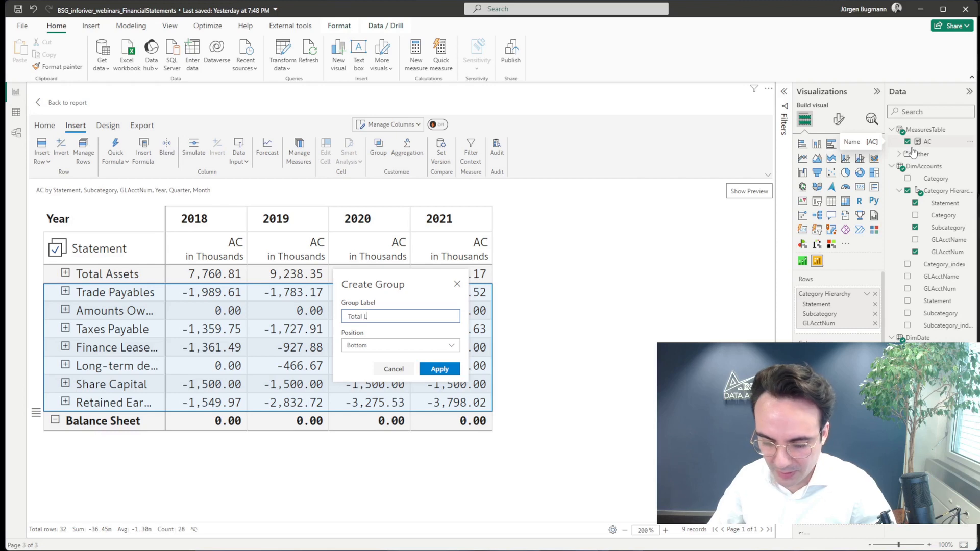
{"action": "type", "text": "+E"}
{"action": "left_click", "coordinate": [450, 371]}
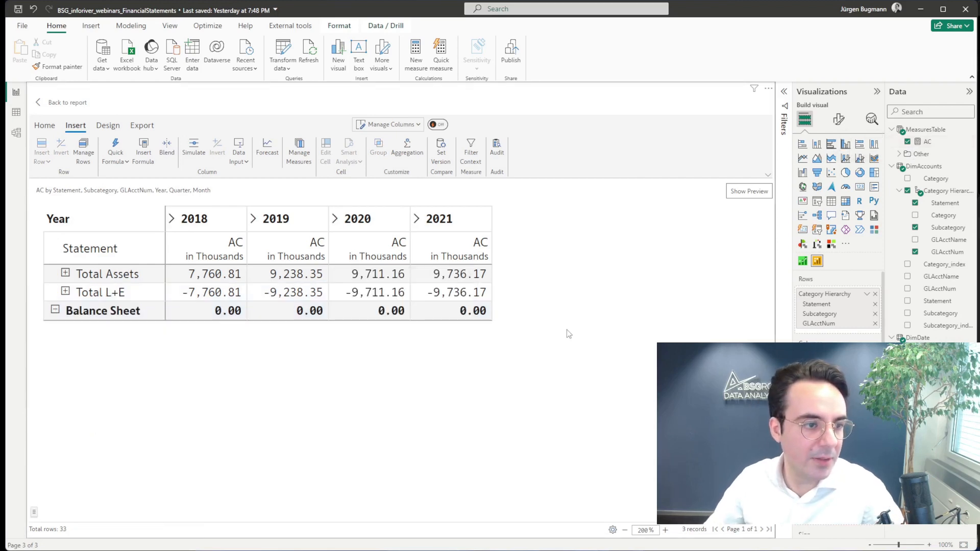
Step: Leave focus mode for the report page and bring up the matrix's formatting and analysis commands
{"action": "left_click", "coordinate": [57, 103]}
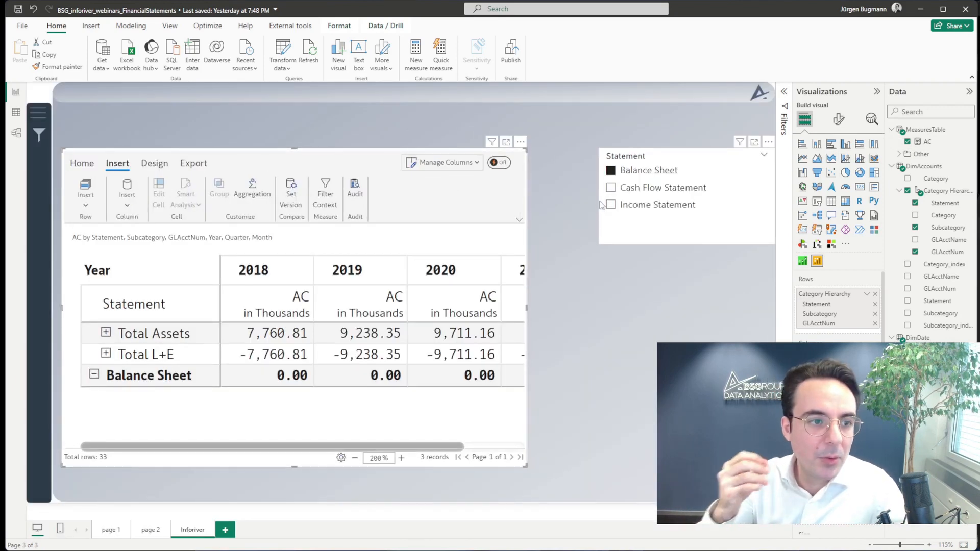
{"action": "left_click", "coordinate": [82, 162]}
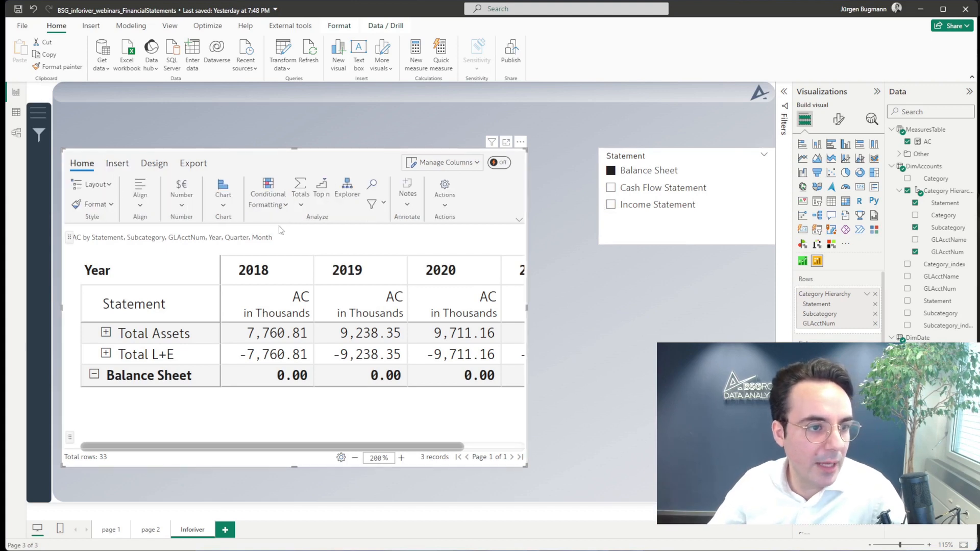